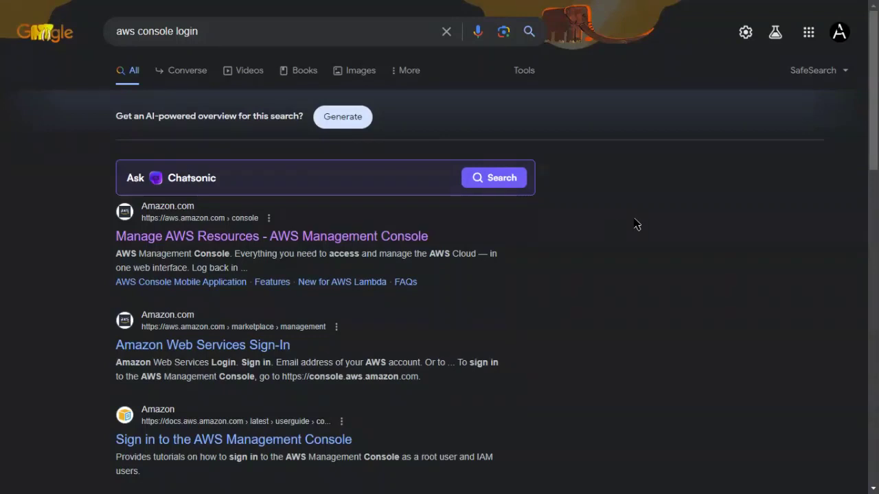
- Log back in to the AWS Management Console and open the EC2 service
click(401, 236)
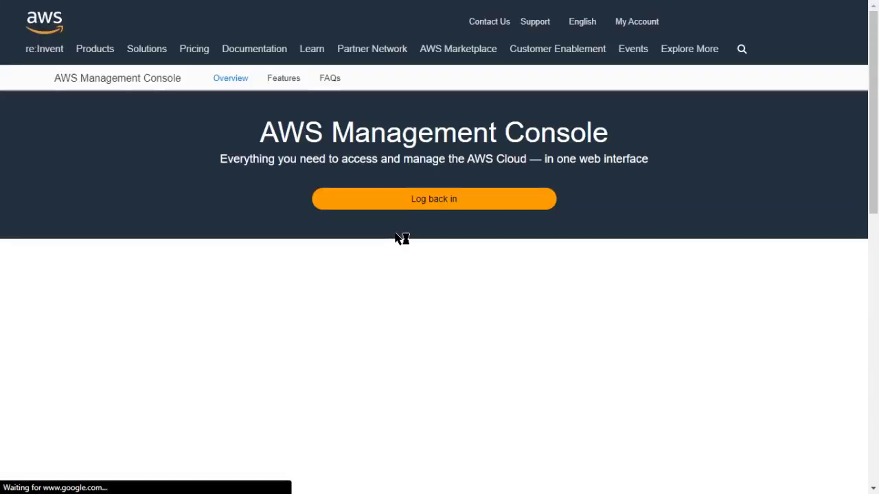
click(412, 202)
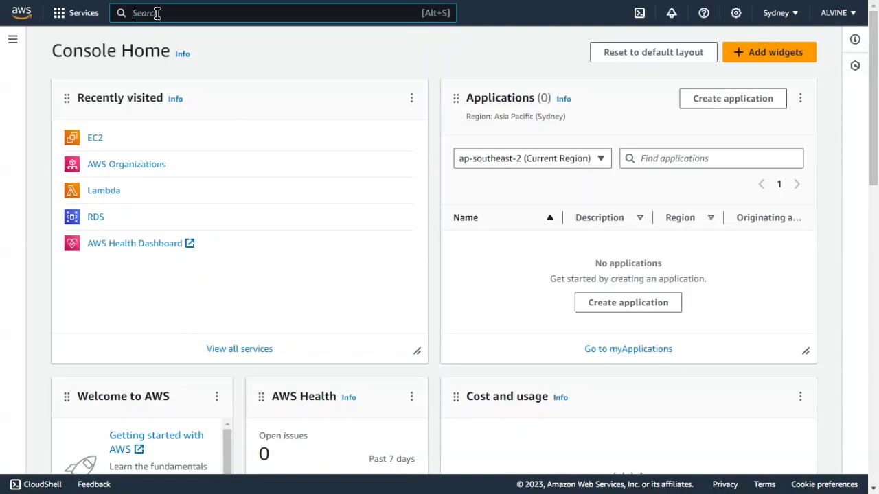
text(EC)
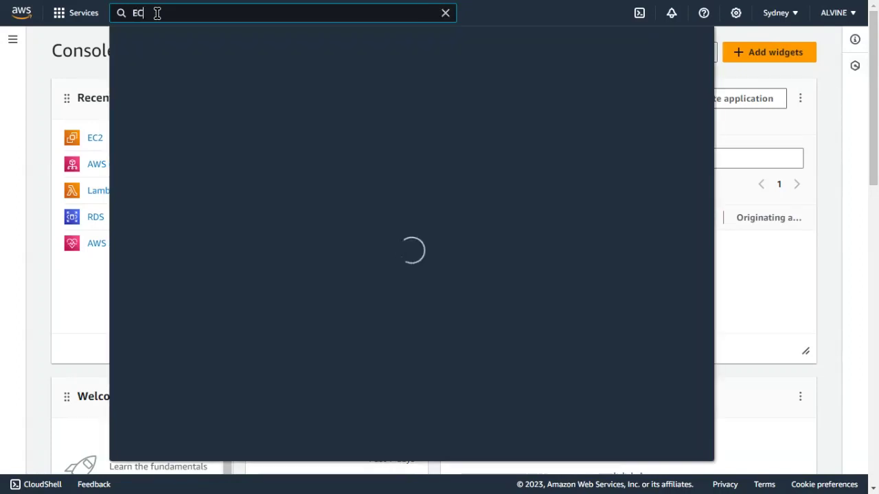
text(2)
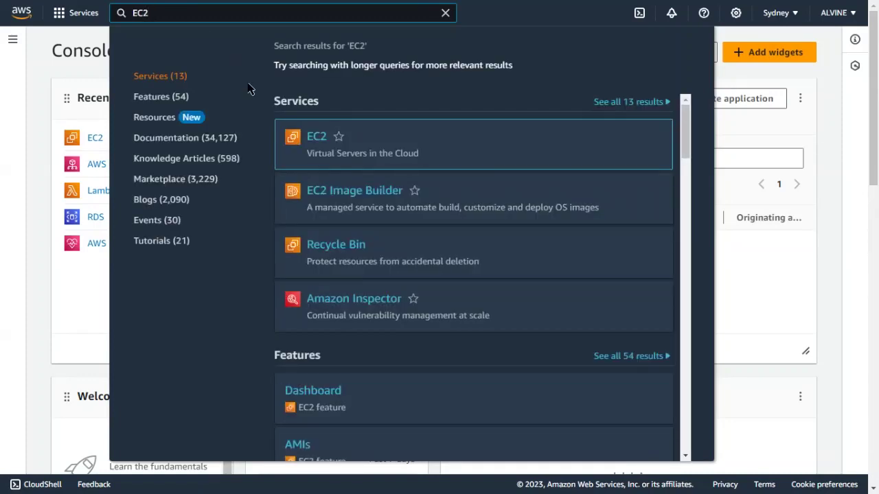
click(316, 138)
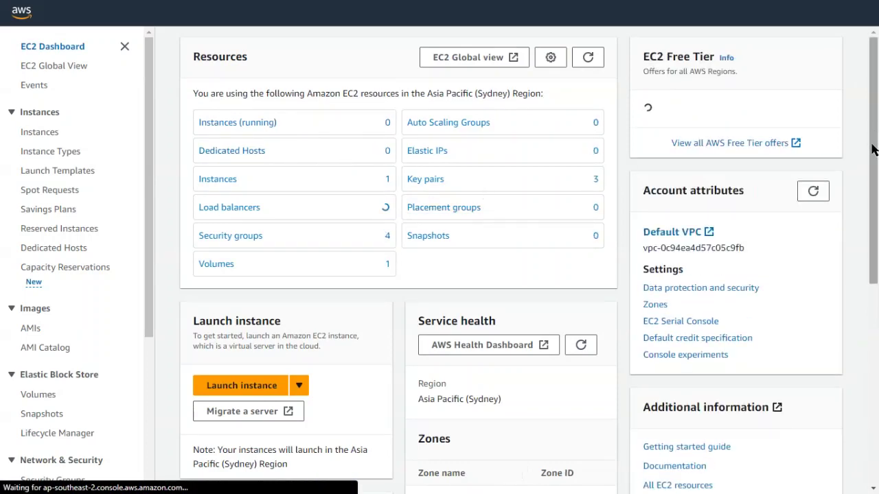
- Start launching a new instance from the EC2 dashboard
drag(873, 160, 874, 180)
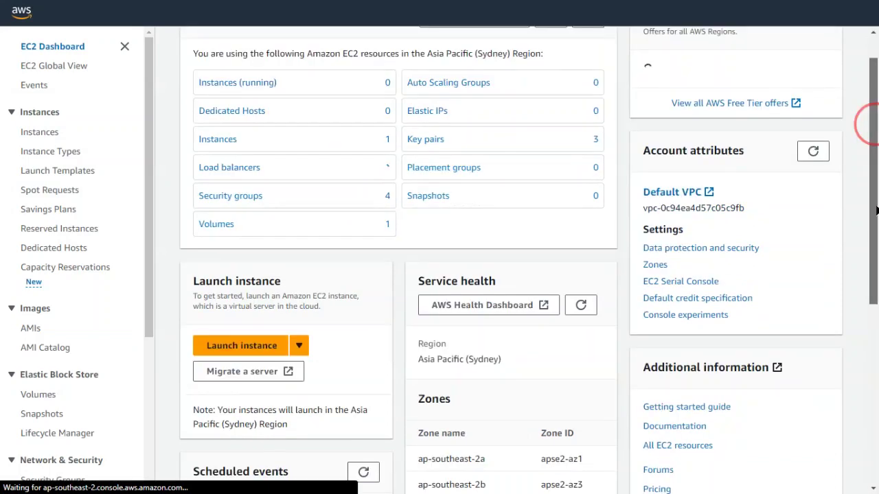
scroll(819, 224, down, 1)
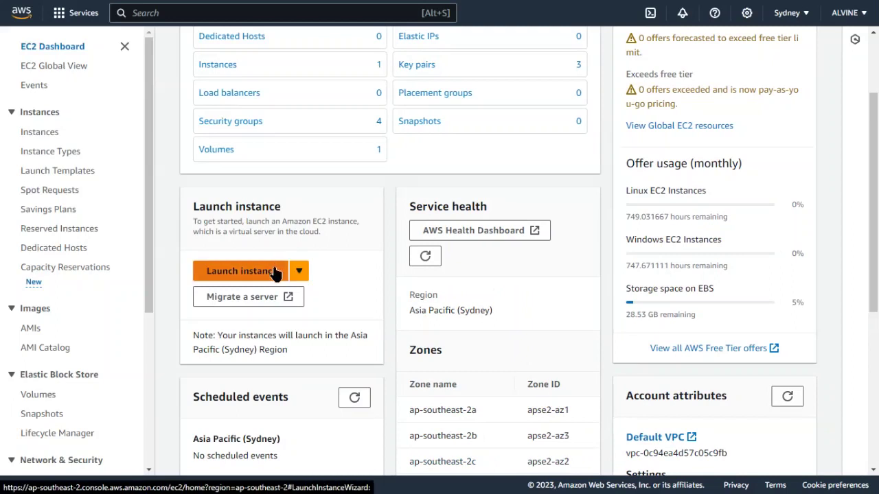
click(277, 273)
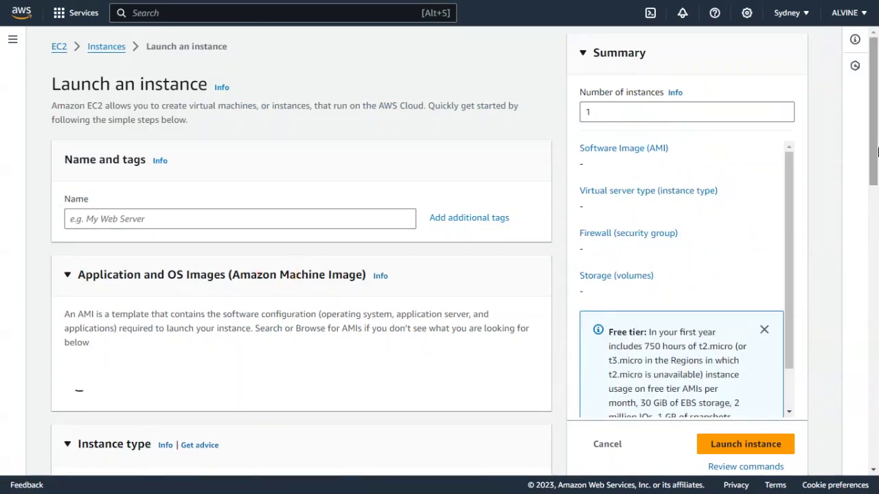
- Name the new instance myAWS
scroll(596, 113, down, 1)
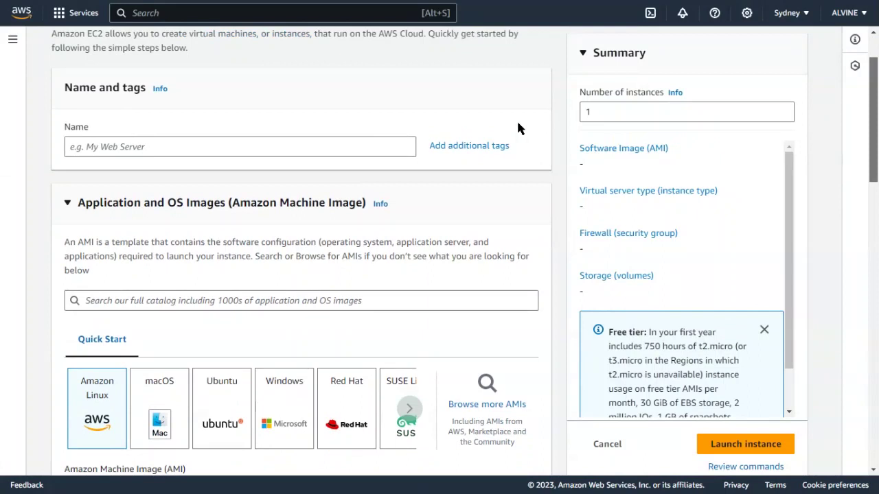
click(378, 157)
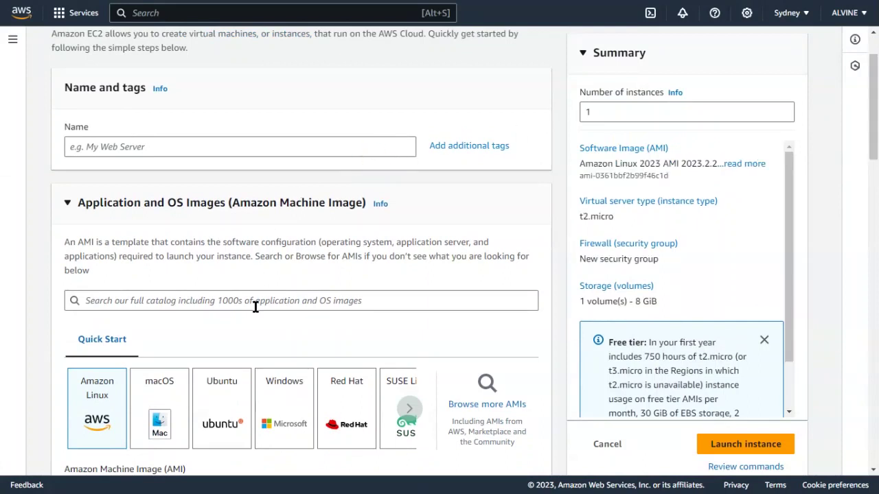
click(200, 147)
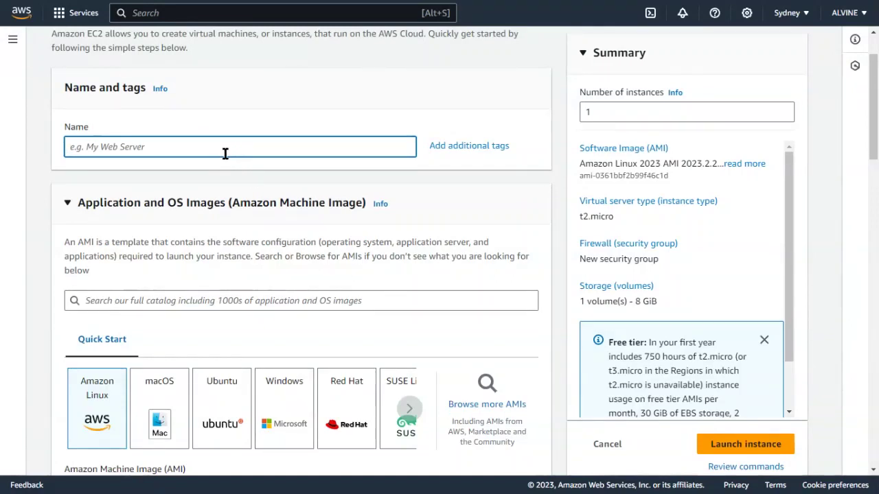
text(myAWS)
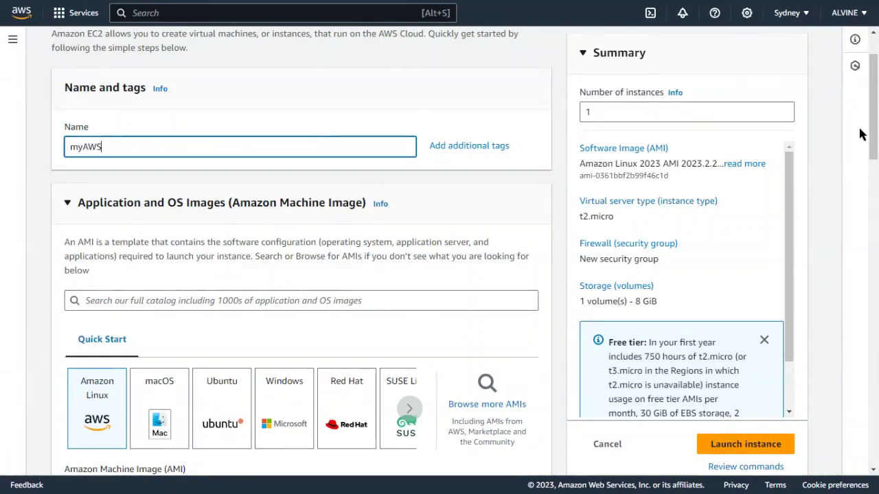
- Choose Windows as the instance's operating system image, using the Microsoft Windows Server 2022 Base AMI
scroll(862, 133, down, 2)
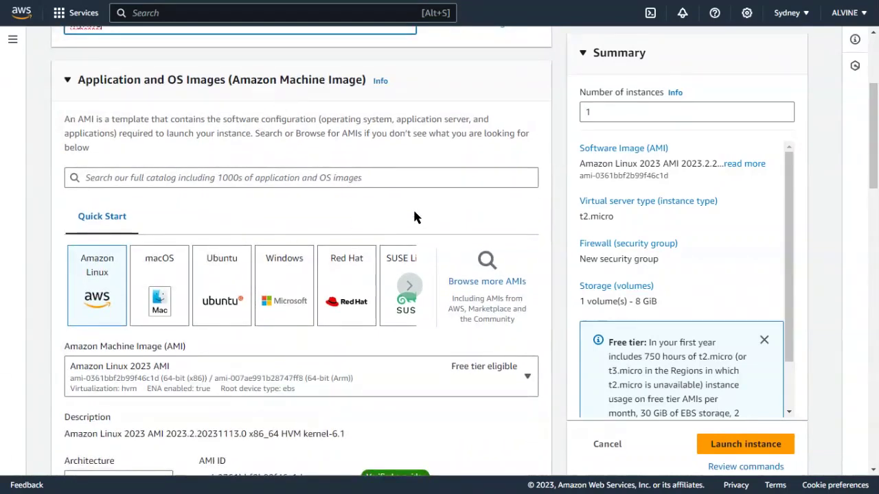
scroll(858, 123, down, 1)
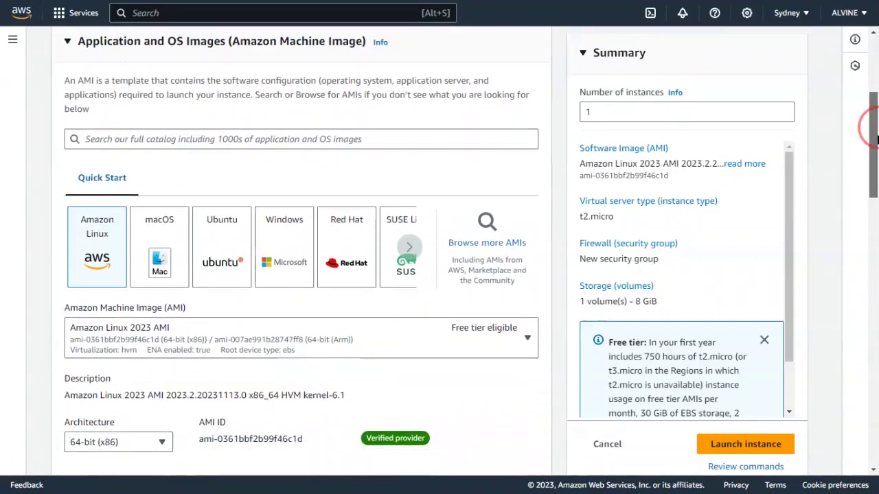
click(298, 234)
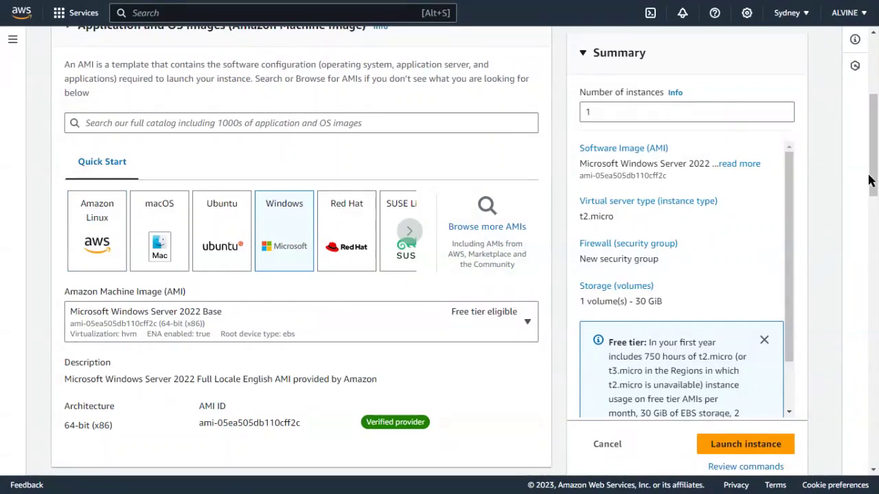
- Check the available instance types without changing the t2.micro selection
scroll(871, 170, down, 2)
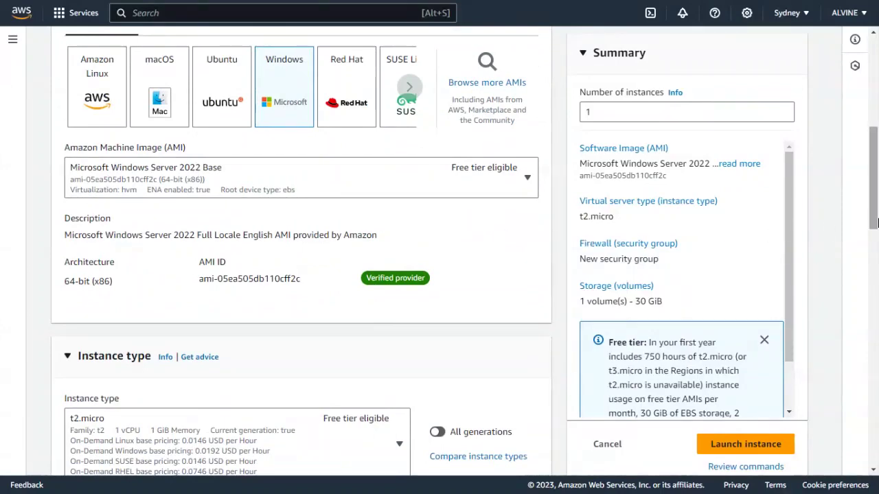
drag(875, 196, 876, 238)
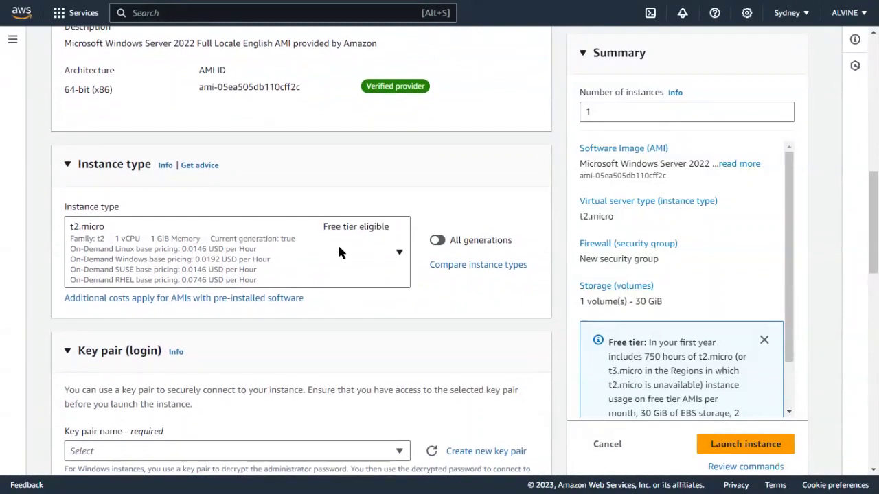
click(400, 255)
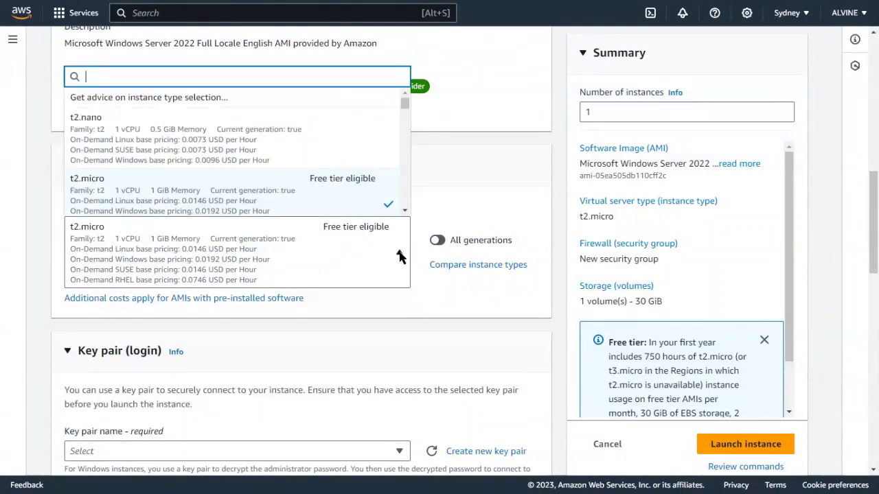
click(401, 255)
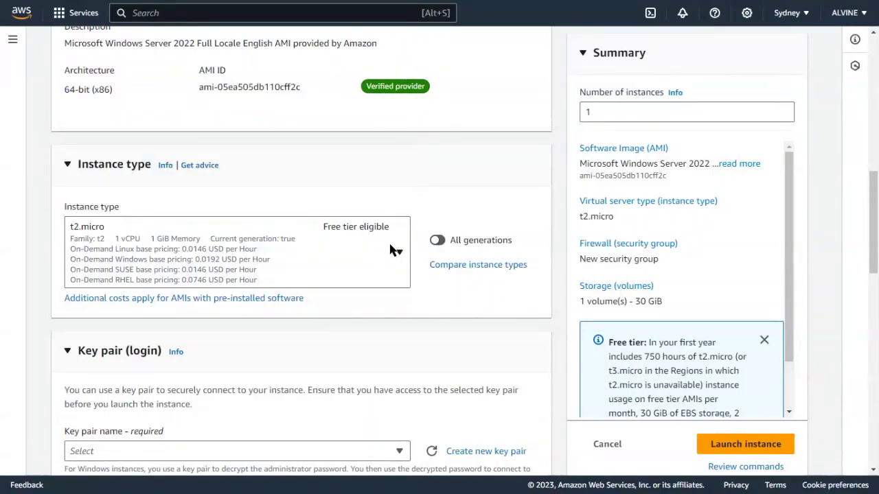
- Create a new RSA key pair named AWSKEYPAIR in .pem format for the instance login
drag(873, 187, 876, 241)
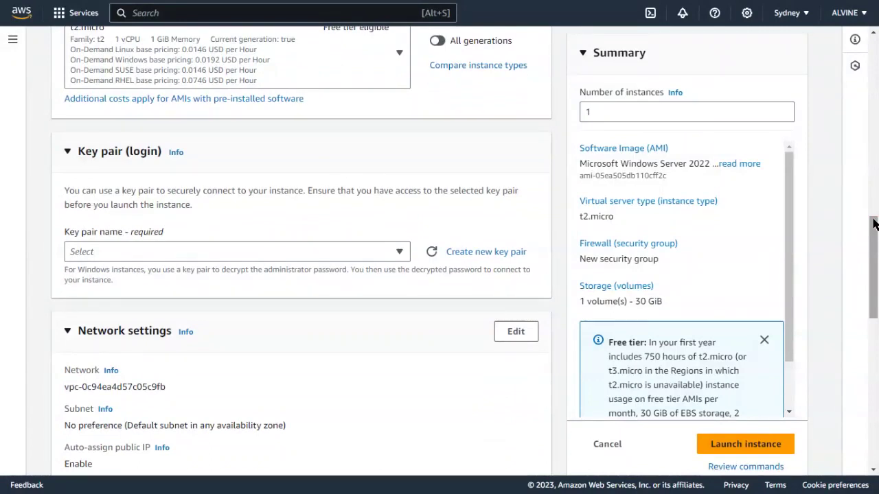
click(492, 254)
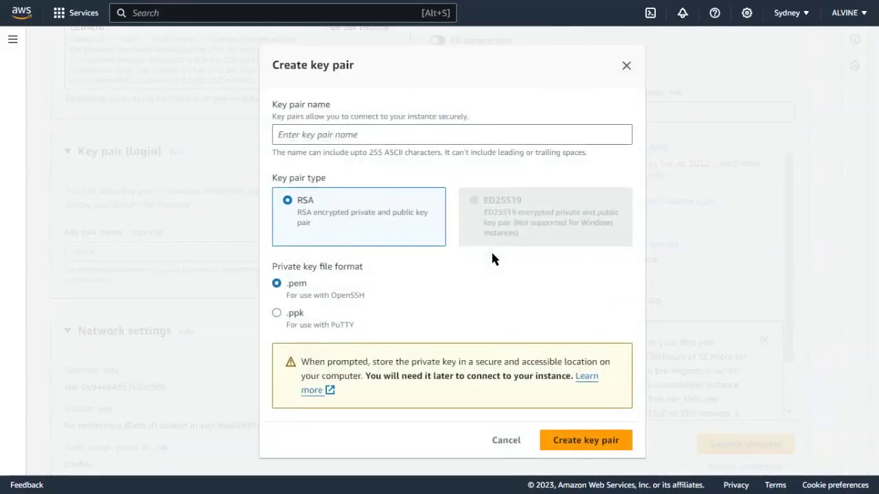
click(367, 204)
click(352, 138)
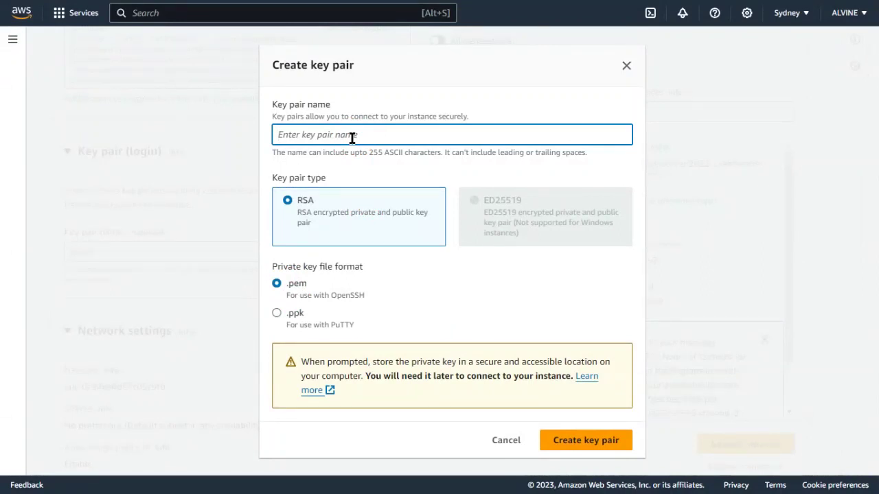
text(AWSKEYPAIR)
click(581, 445)
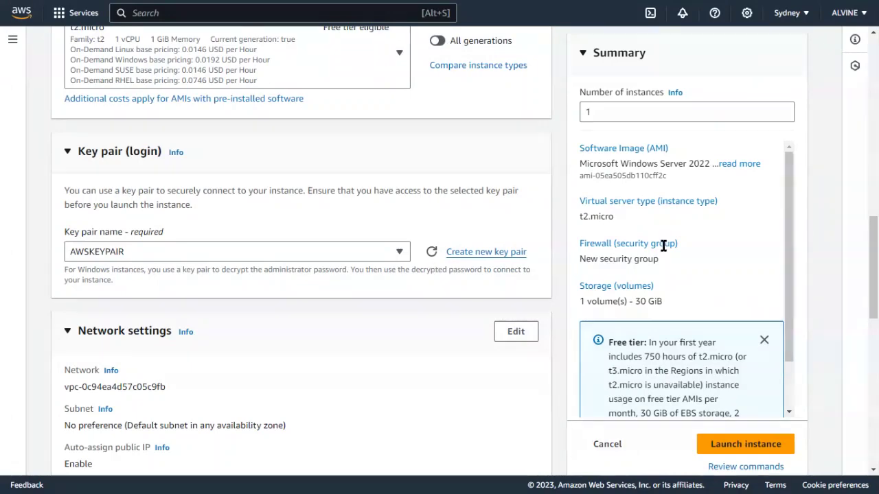
- Check the source options for allowed RDP traffic in the new security group's firewall settings
drag(871, 228, 871, 330)
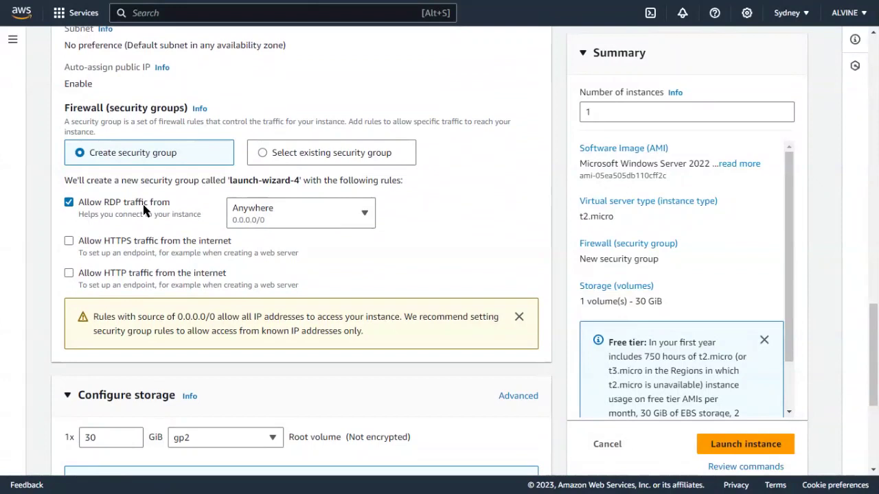
click(292, 217)
click(292, 214)
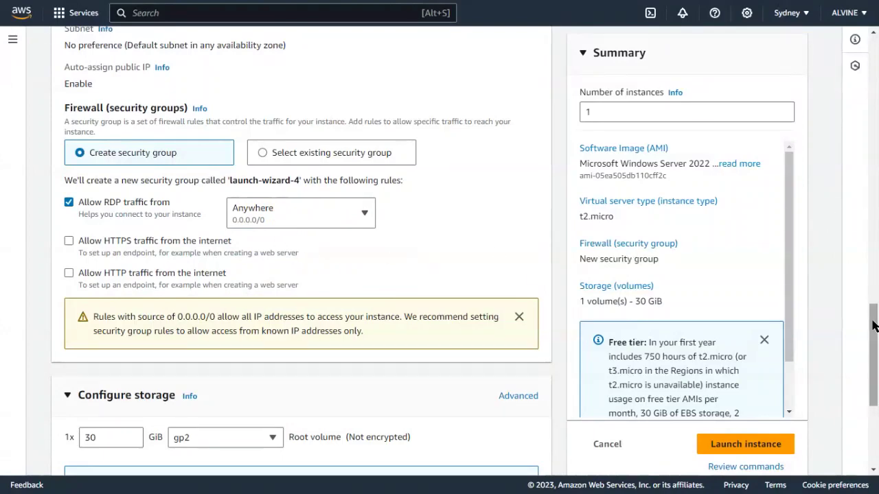
- Review the storage and network settings, then launch the instance and open it in the instances list
drag(874, 317, 877, 410)
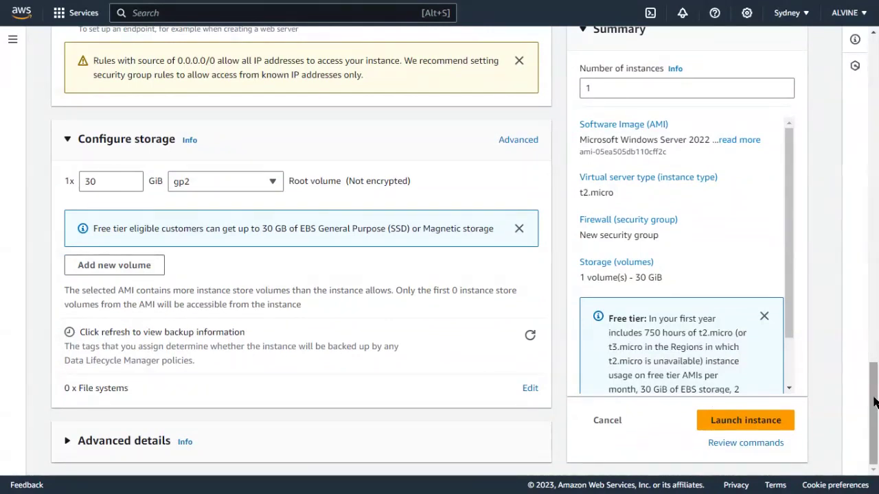
drag(876, 401, 876, 427)
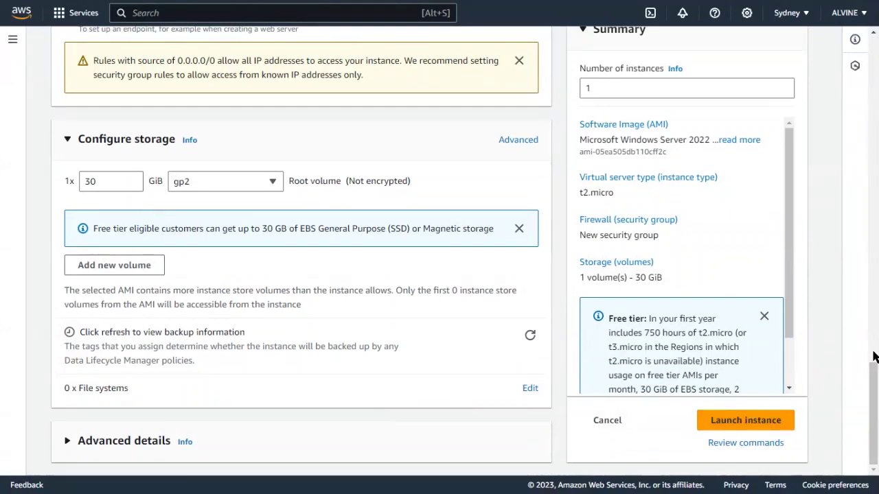
drag(874, 355, 874, 282)
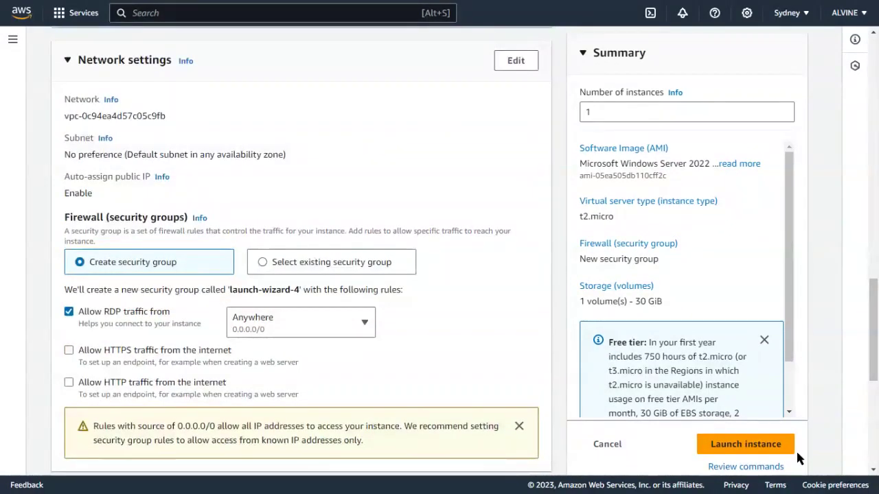
click(767, 446)
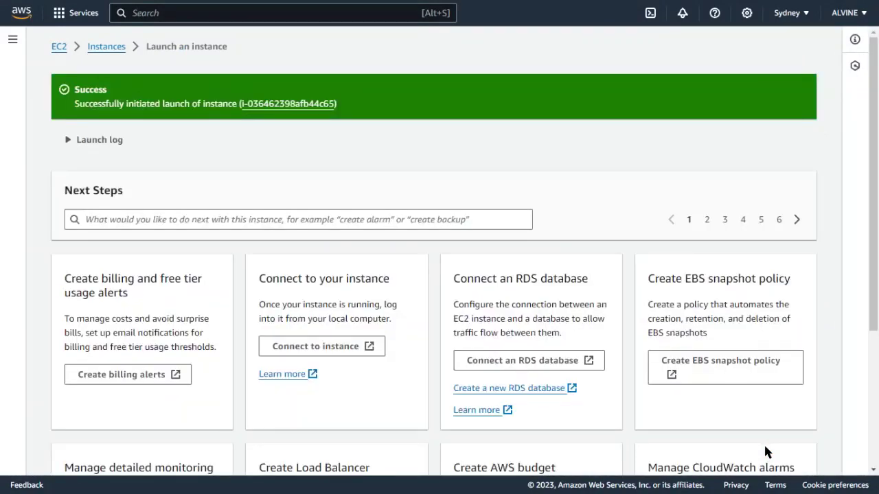
click(255, 104)
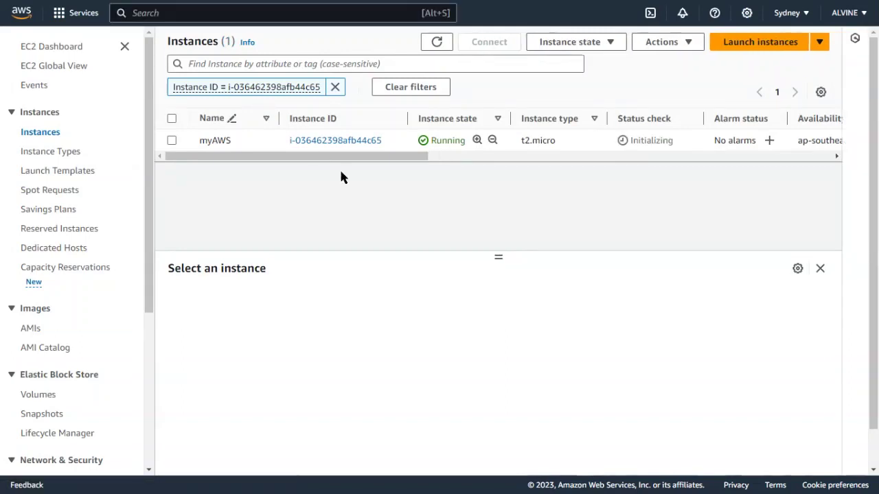
drag(366, 163, 303, 194)
click(323, 163)
click(411, 160)
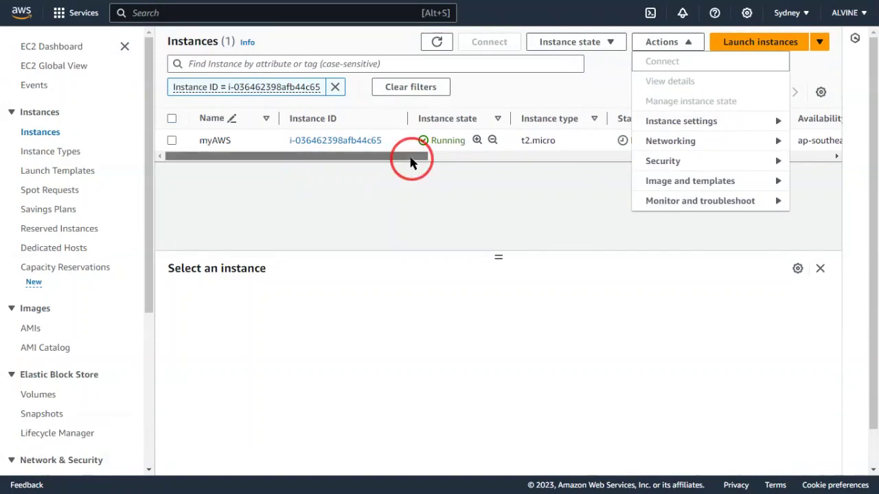
drag(410, 163, 417, 158)
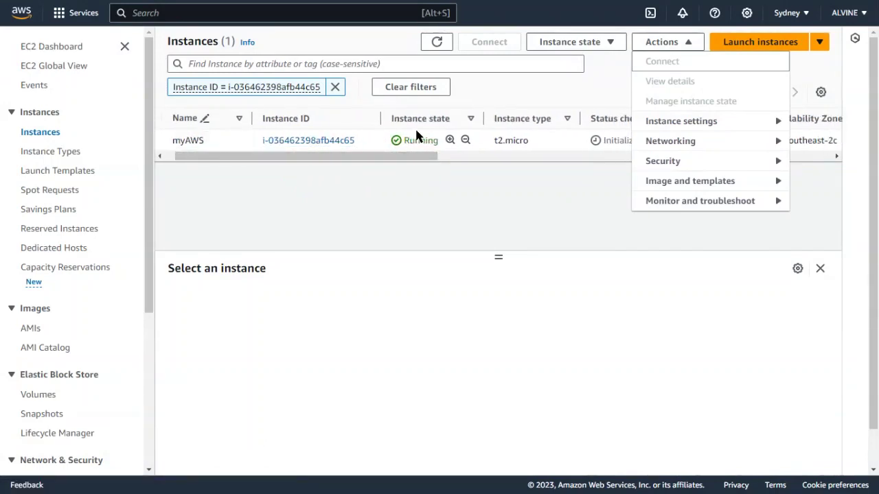
drag(198, 156, 165, 140)
- Select the myAWS instance and open its RDP client connection options
click(172, 141)
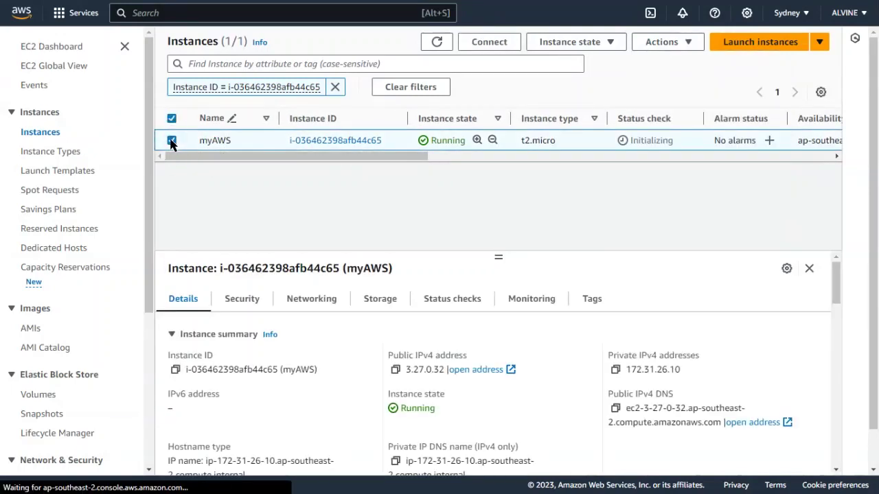
click(504, 43)
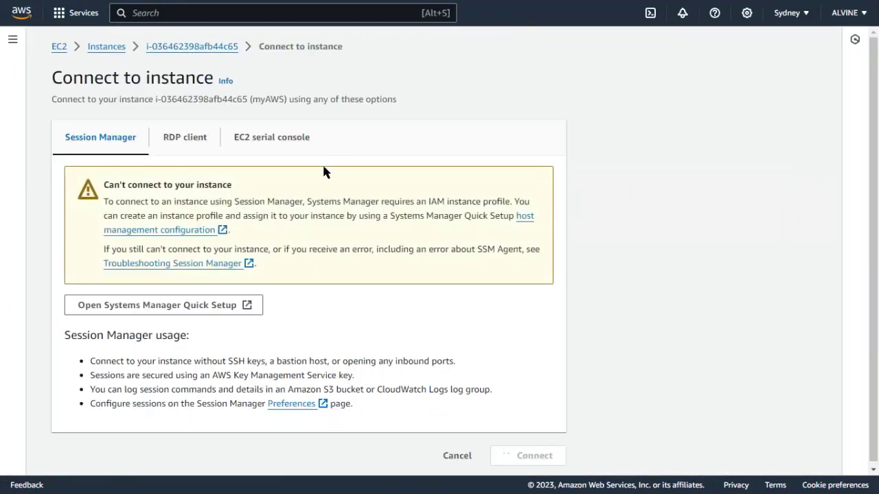
click(209, 141)
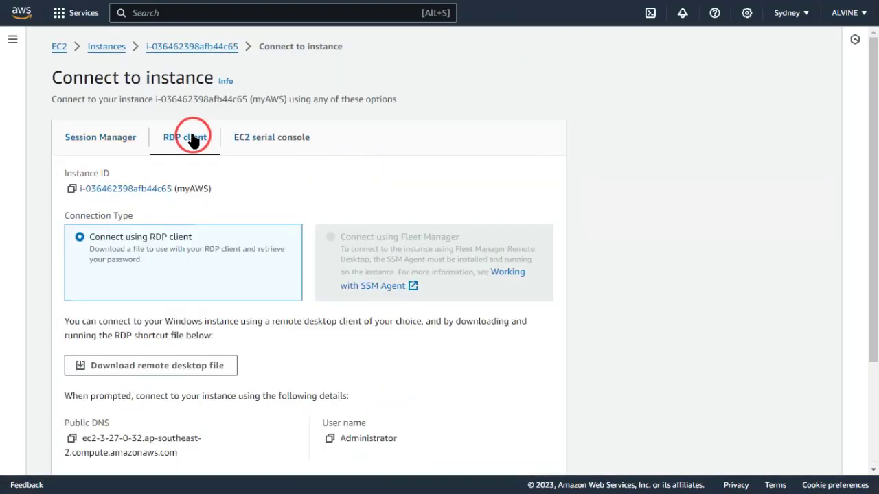
- Download the remote desktop file for the myAWS instance and open its Windows password retrieval
drag(874, 199, 878, 313)
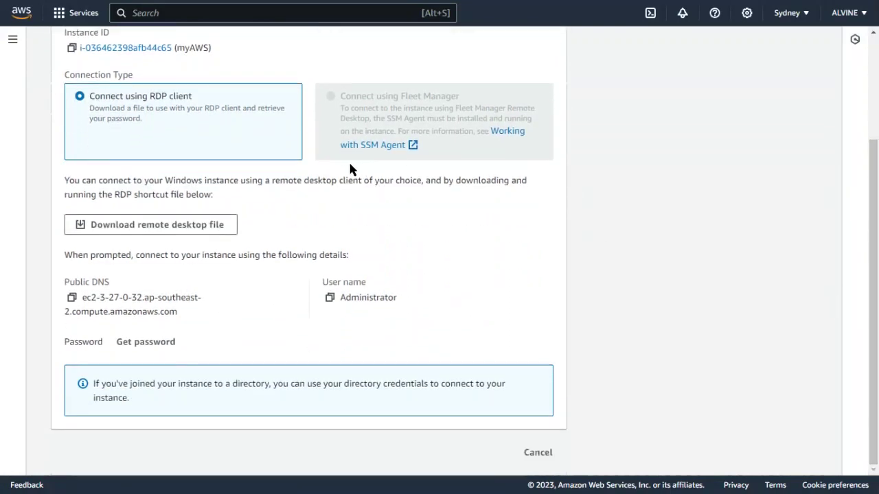
click(152, 229)
click(139, 344)
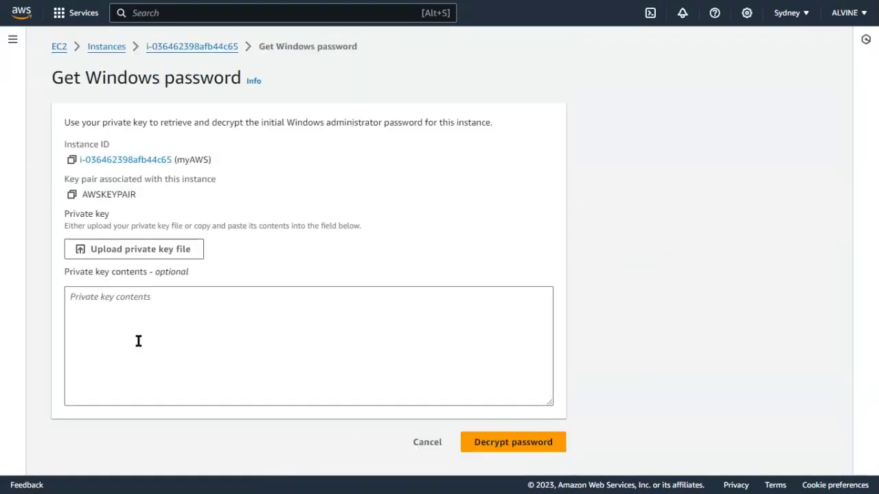
- Upload AWSKEYPAIR.pem from the Downloads folder as the private key for retrieving the Windows password
click(170, 252)
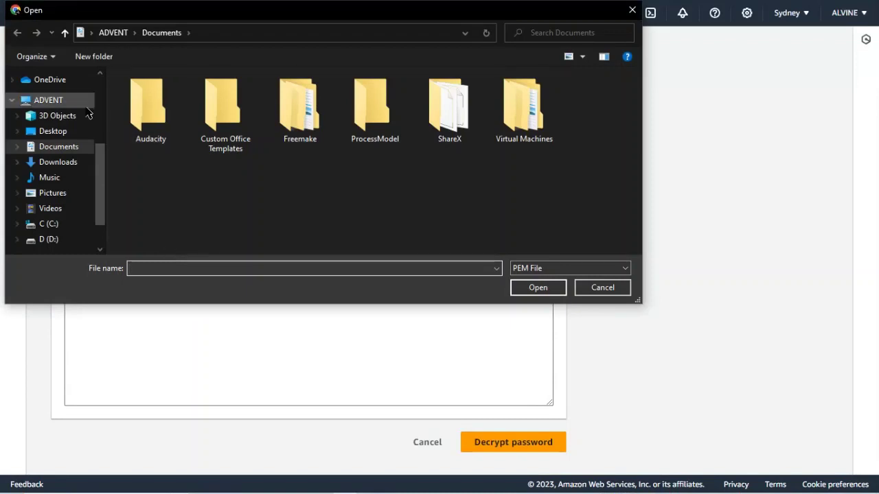
click(59, 165)
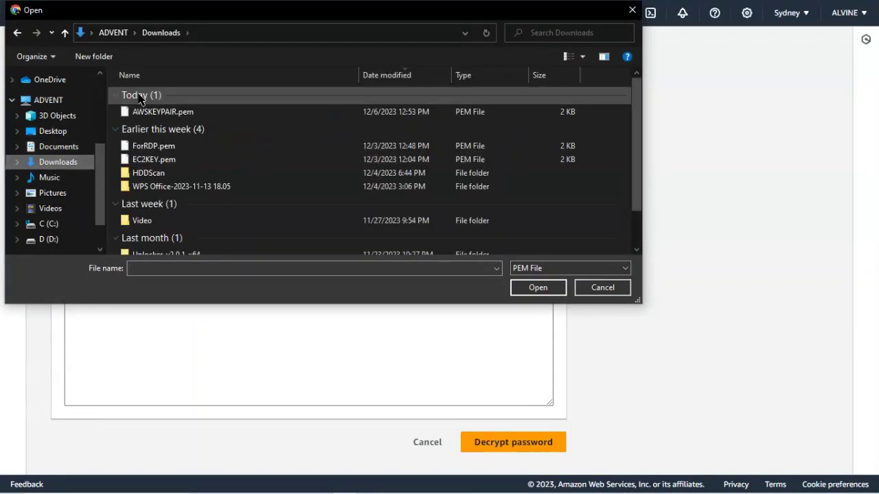
click(148, 112)
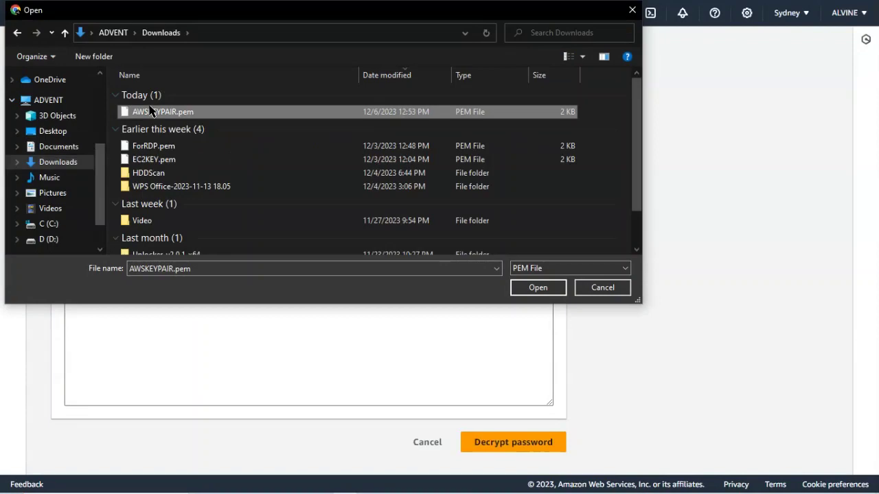
click(536, 288)
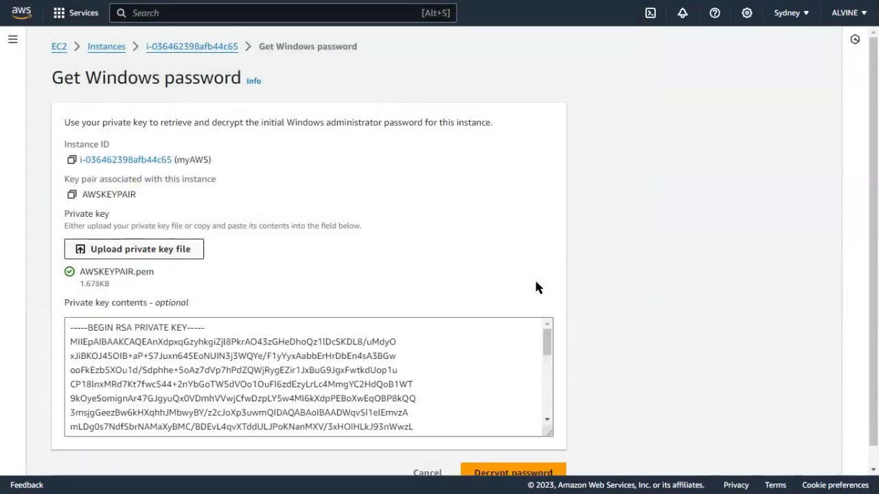
- Decrypt the instance's Windows administrator password with the uploaded key and copy the password
scroll(869, 259, down, 1)
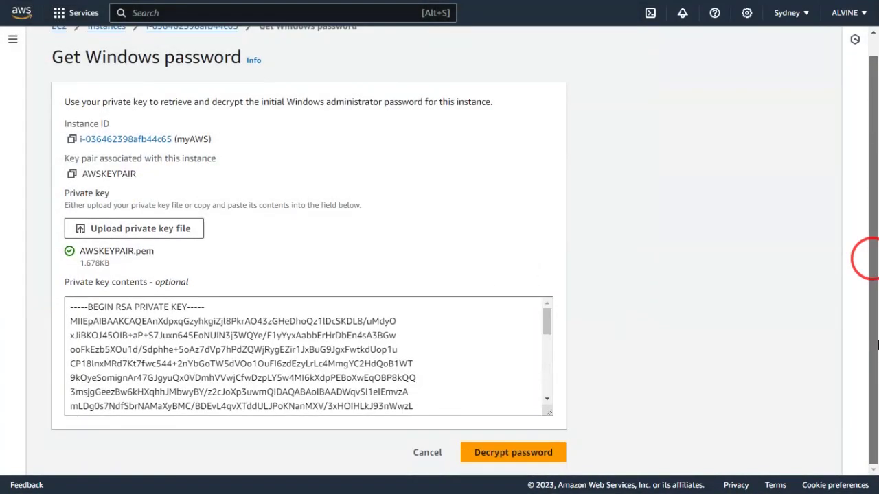
click(514, 455)
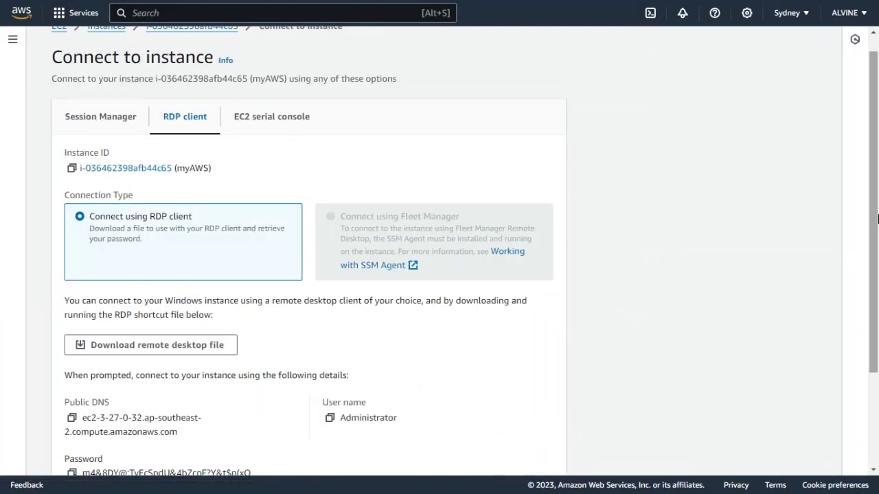
drag(869, 209, 877, 355)
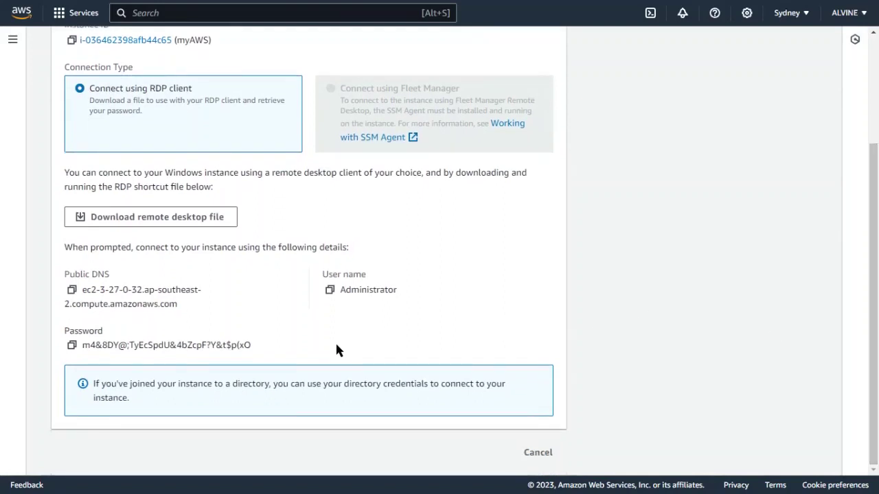
click(73, 346)
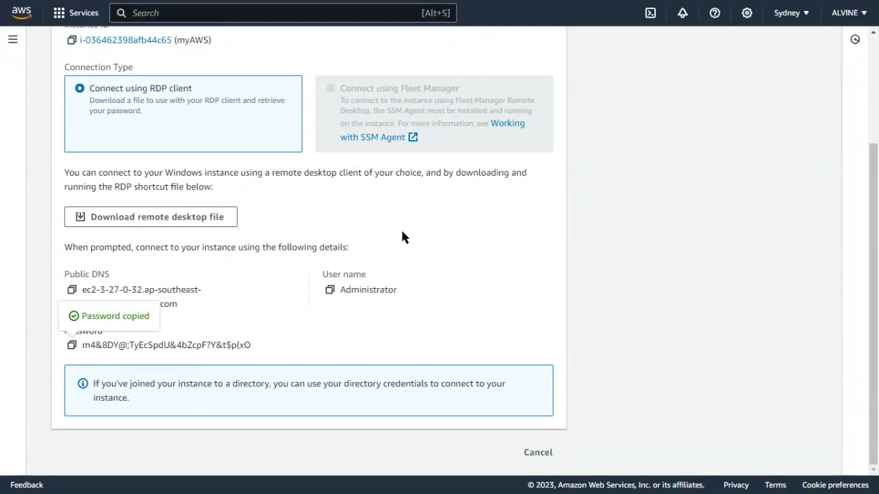
- Open the downloaded myAWS.rdp file and start the remote desktop connection despite the unknown publisher
key(super+d)
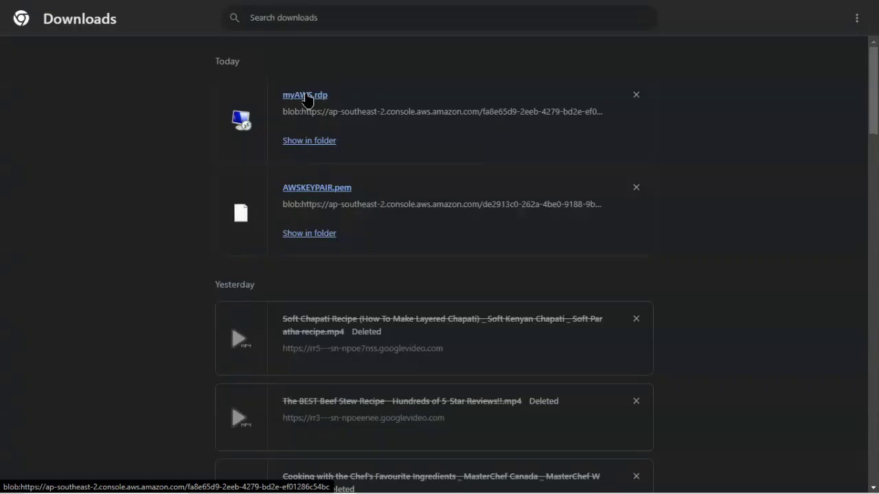
click(305, 96)
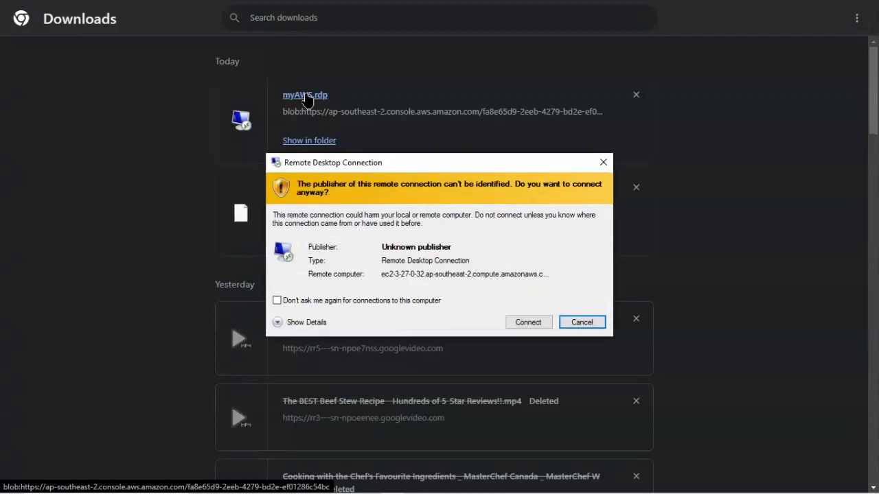
click(529, 324)
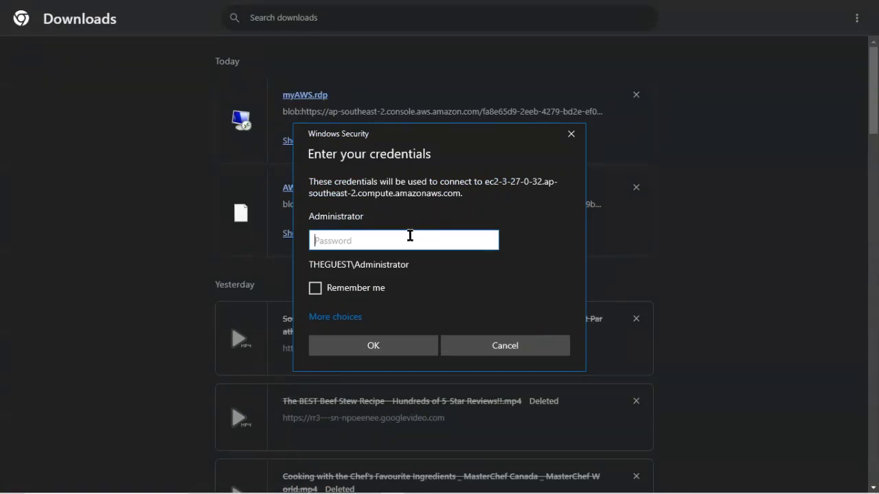
- Paste the Administrator account password, have the credentials remembered, and connect despite the untrusted certificate
key(ctrl+v)
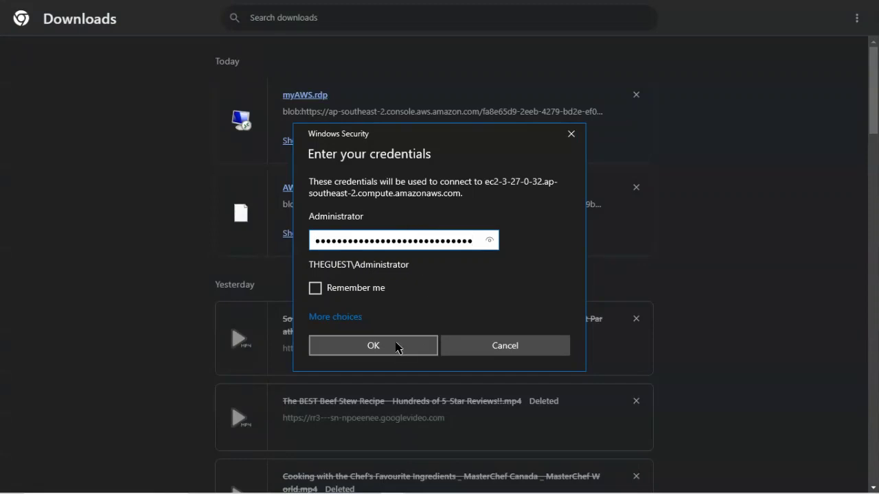
click(324, 288)
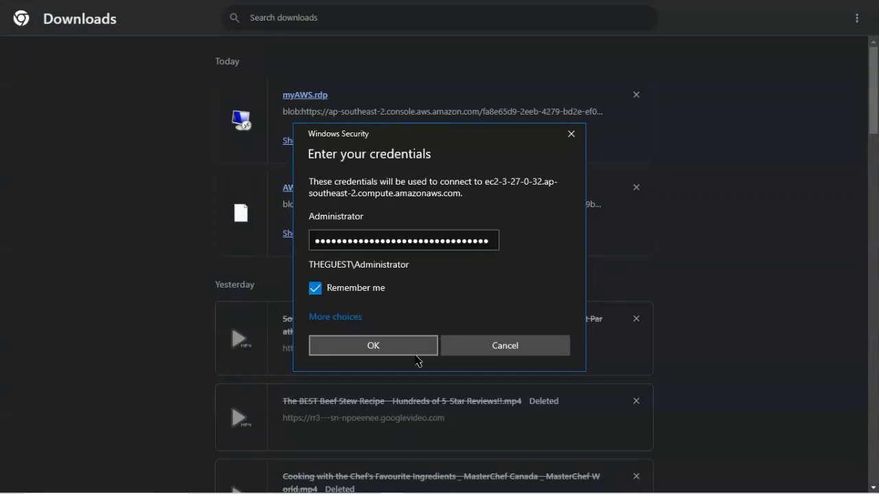
click(416, 352)
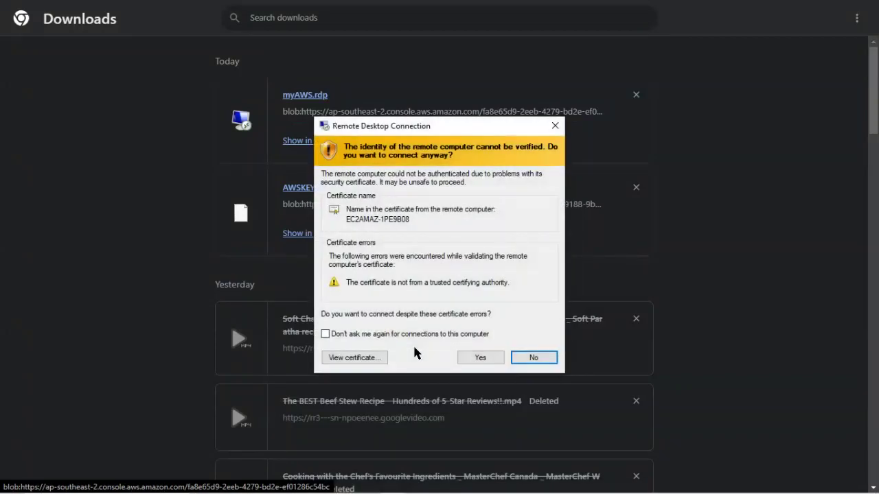
click(465, 355)
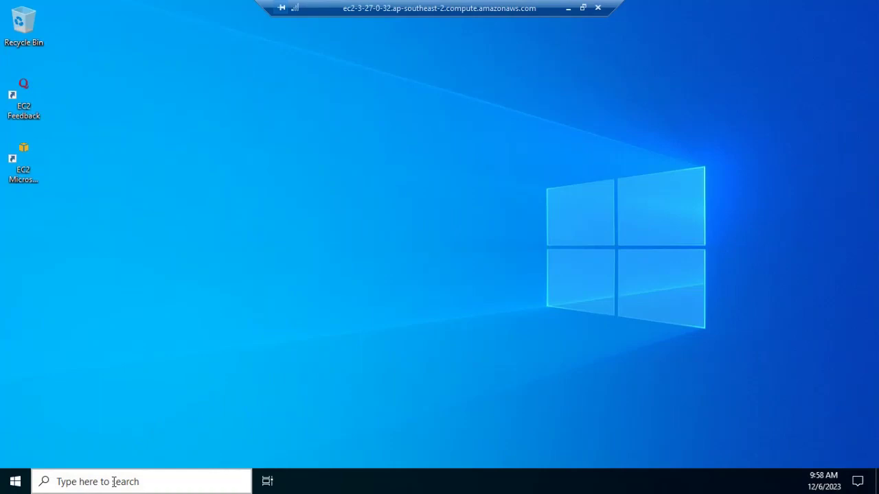
click(15, 482)
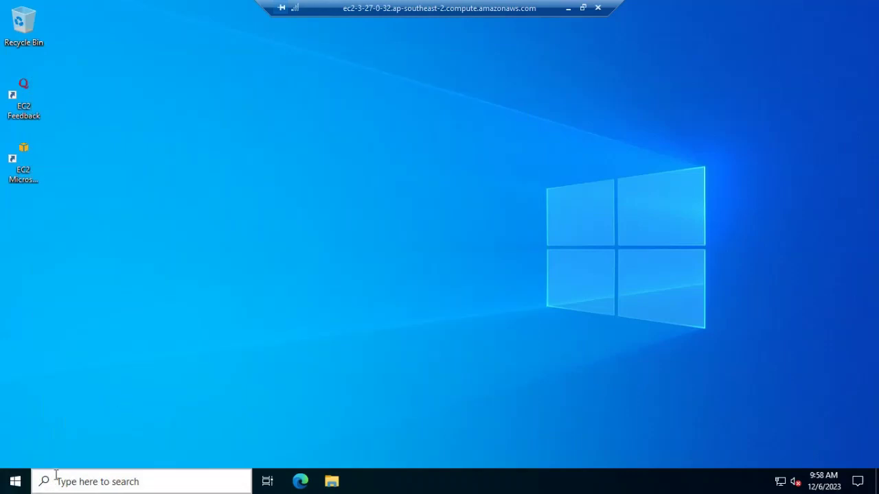
click(302, 482)
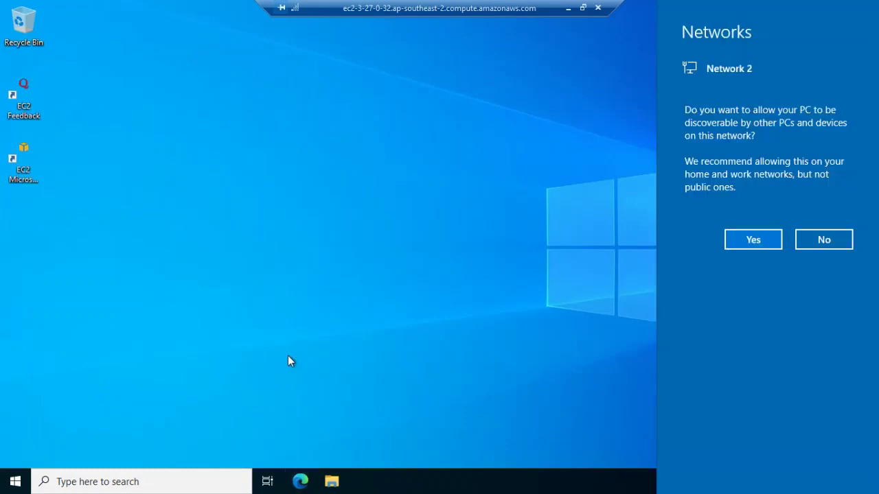
- Allow the remote PC to be discoverable by other devices on Network 2
click(752, 242)
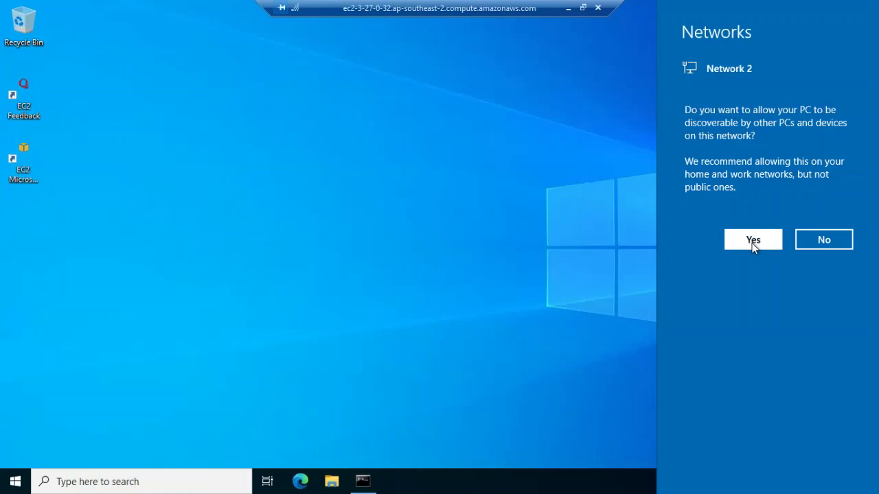
click(752, 243)
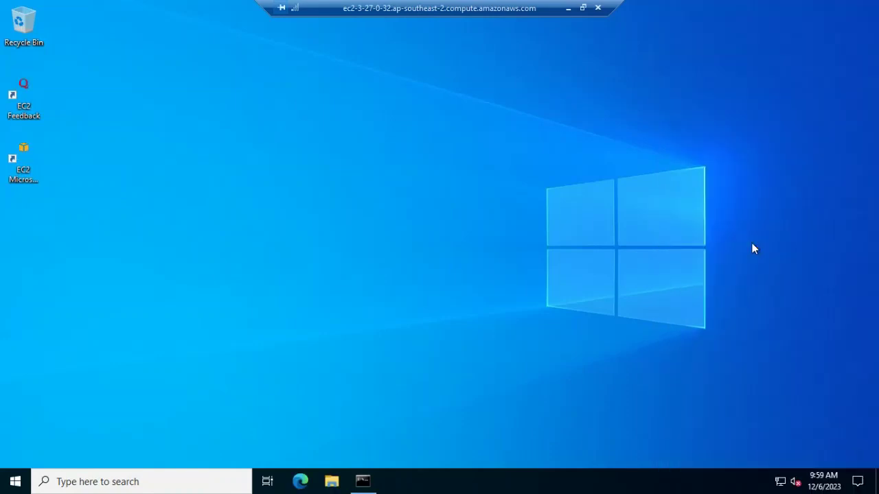